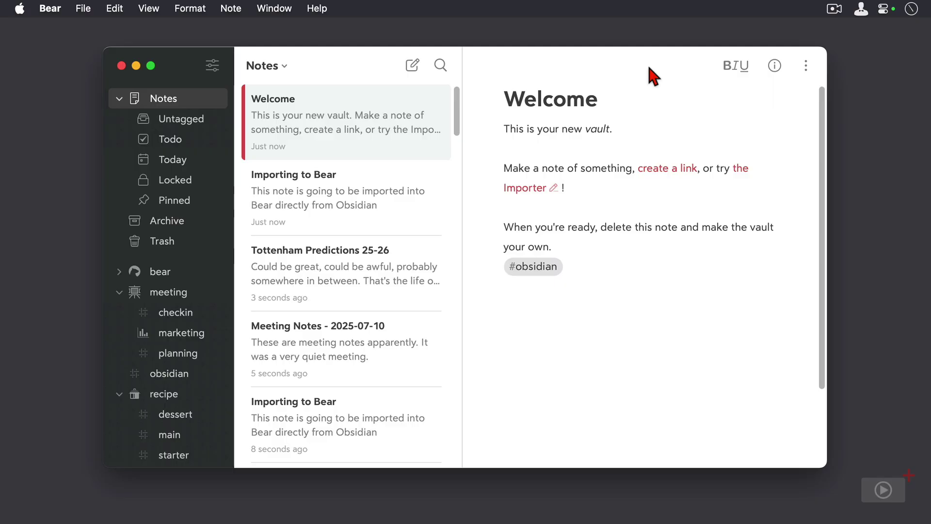
Step: Filter the note list with the search term 'parking' to show only the To Whom It May Concern letter
key(super+f)
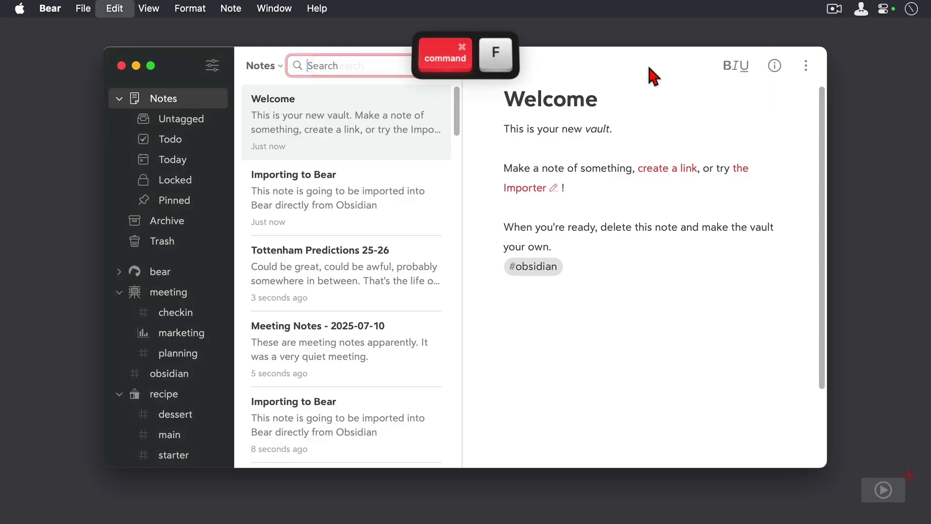
text(parking)
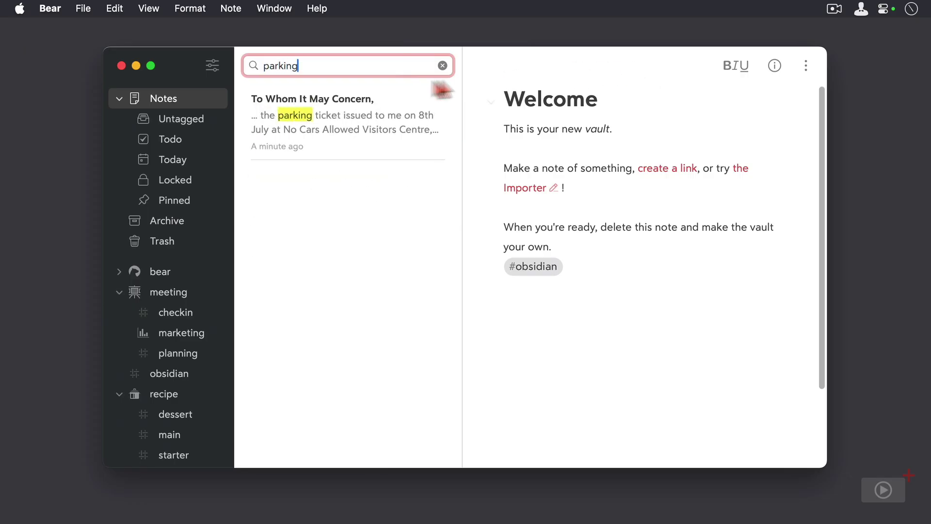
Step: Open the parking letter in a separate window and select its body paragraphs, Frankly through the sign-off
right_click(350, 117)
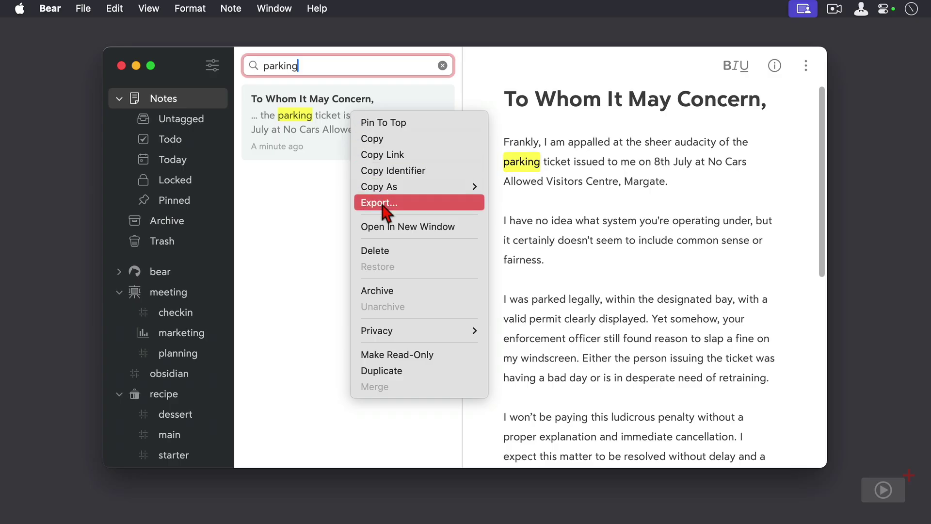
click(386, 227)
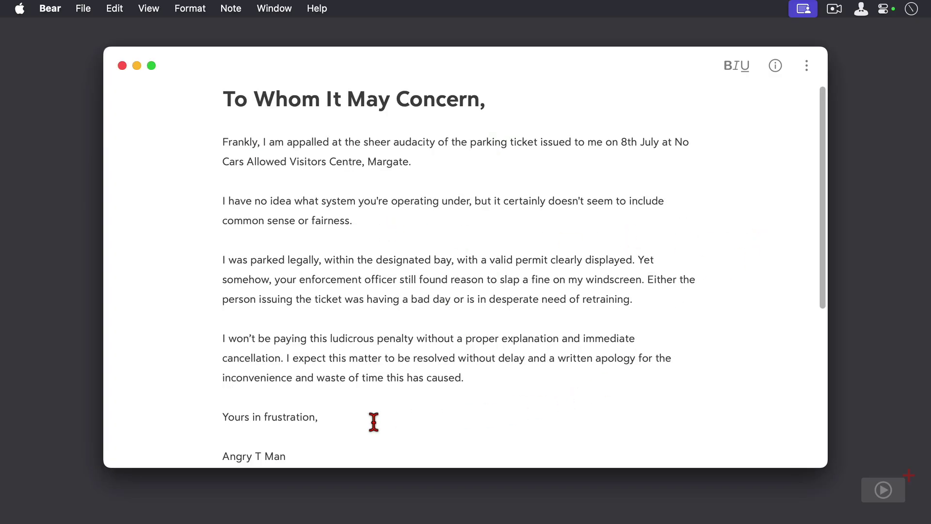
drag(319, 417, 219, 137)
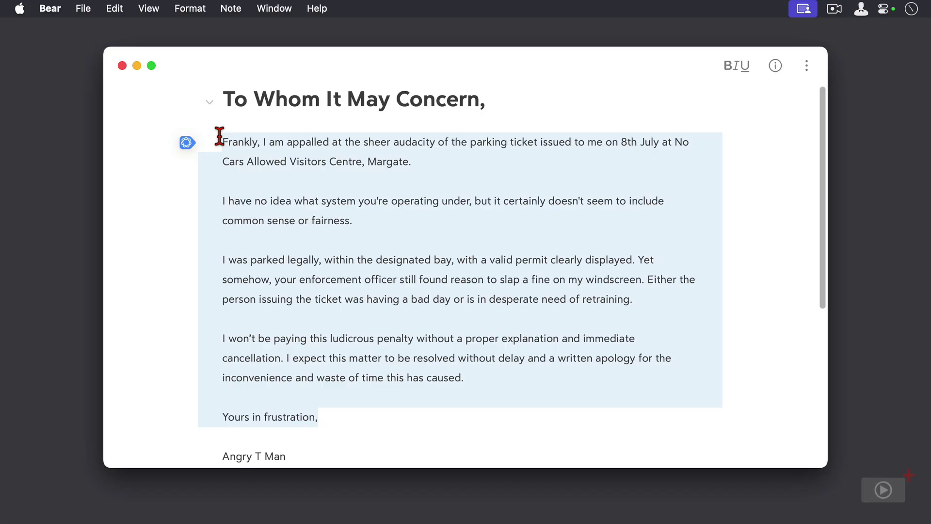
Step: Generate key points from the selected letter body with Writing Tools' Create Key Points
right_click(230, 145)
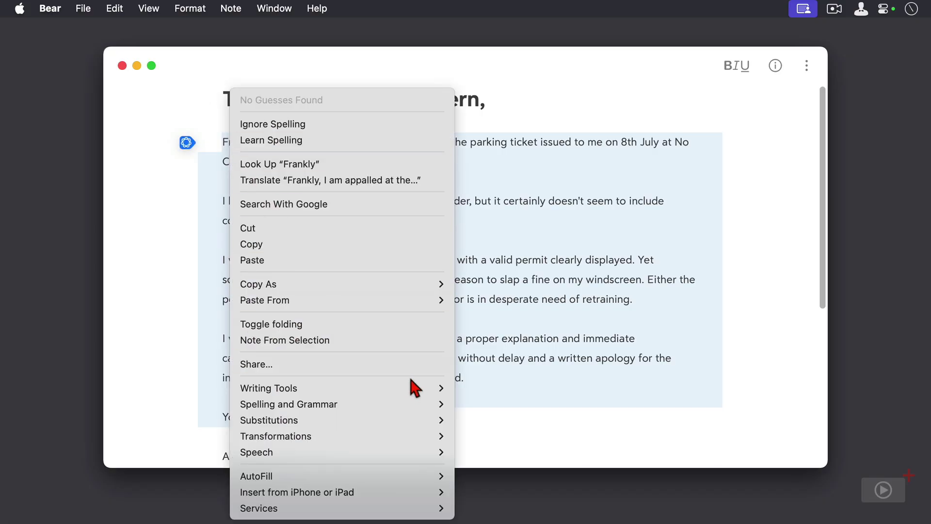
mouse_move(440, 387)
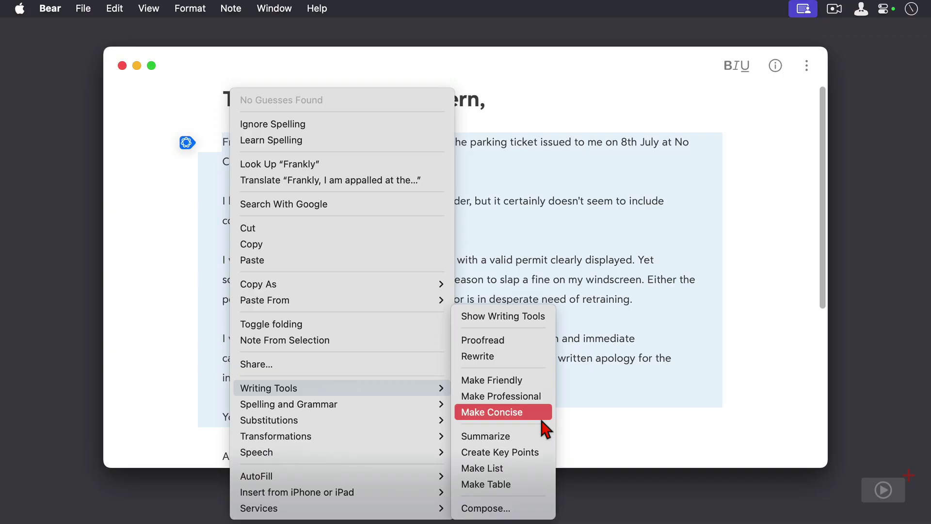
click(544, 455)
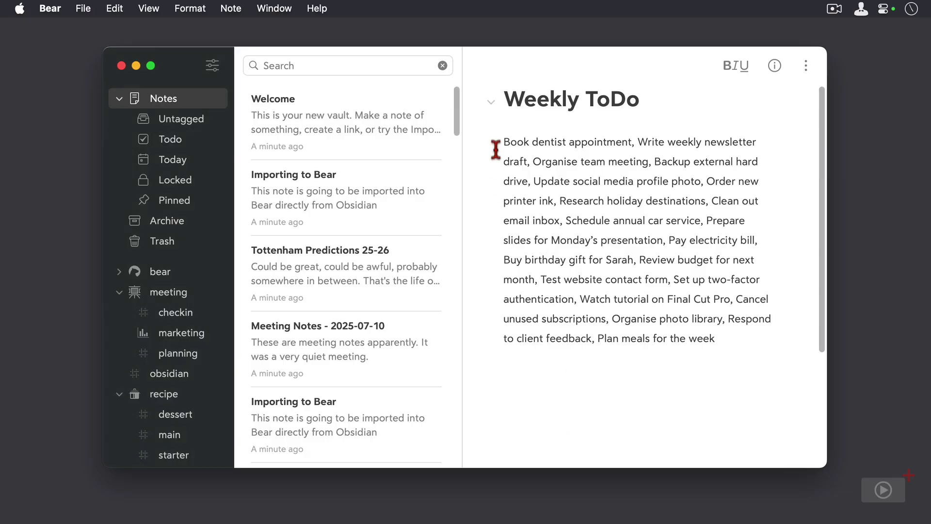
Step: Replace the Weekly ToDo's comma-separated tasks with a 20-item bulleted list via Make List
drag(500, 138, 721, 334)
right_click(676, 324)
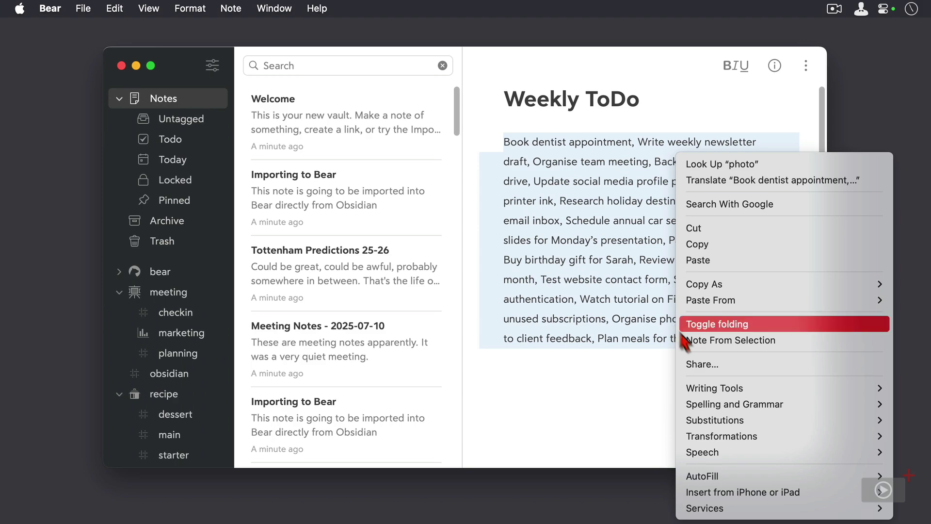
mouse_move(707, 386)
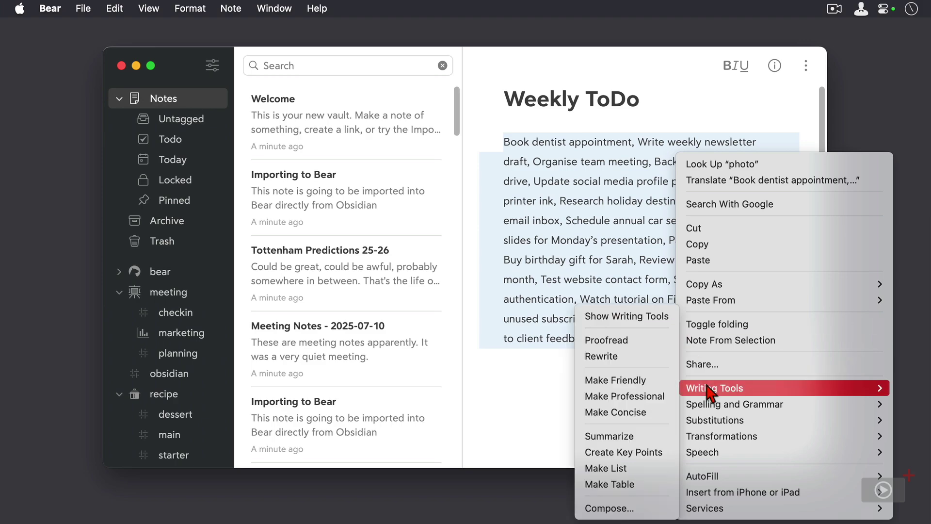
click(660, 468)
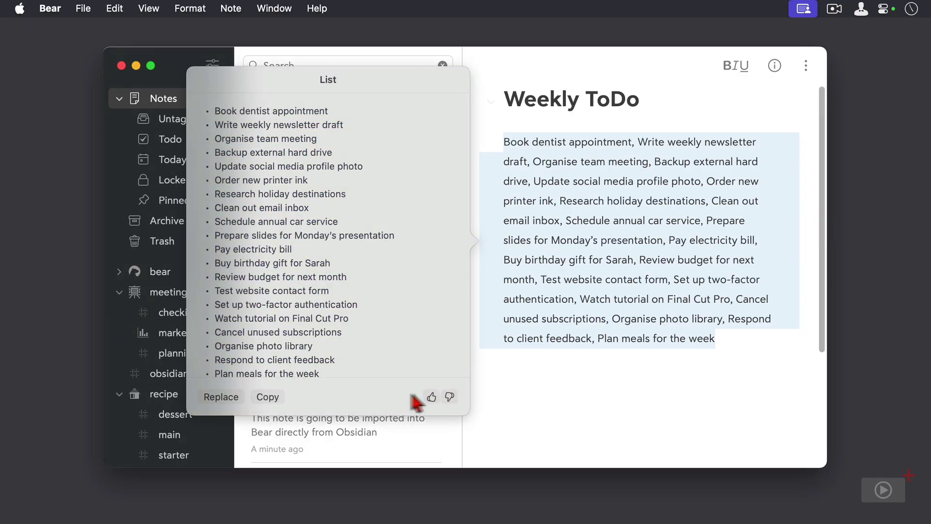
click(241, 398)
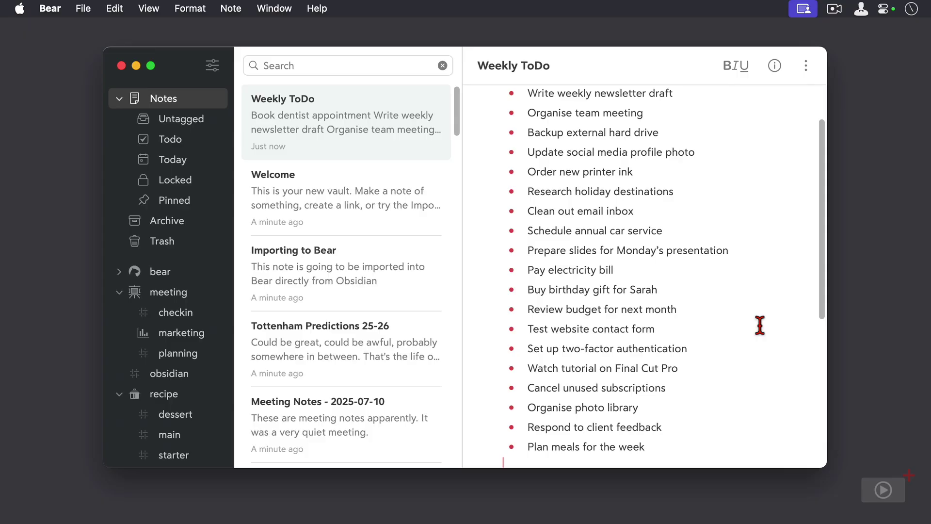
Step: Convert all Weekly ToDo bullets into unchecked to-do checkboxes
drag(647, 442, 497, 137)
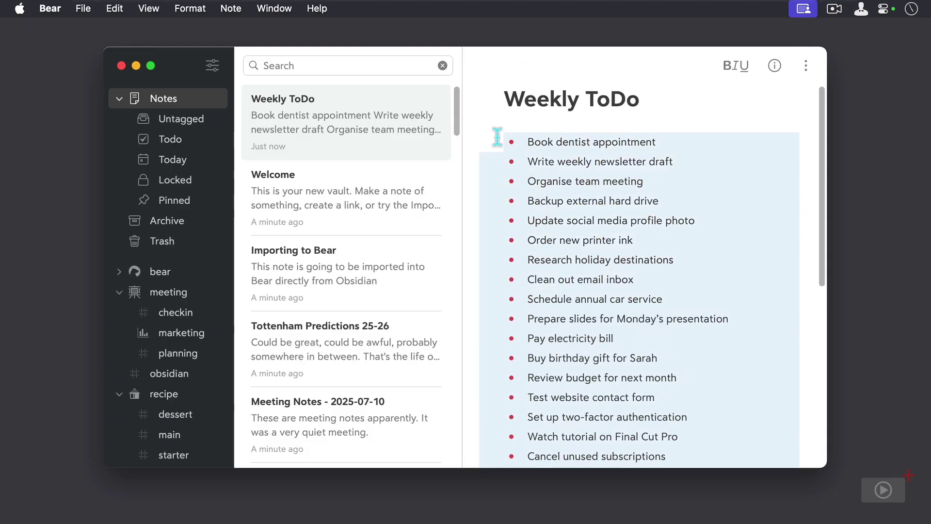
click(736, 65)
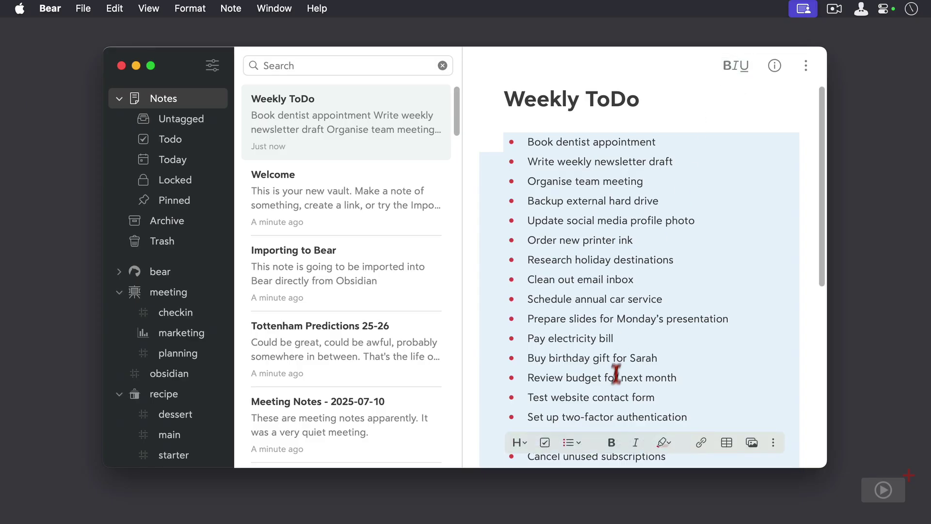
click(545, 443)
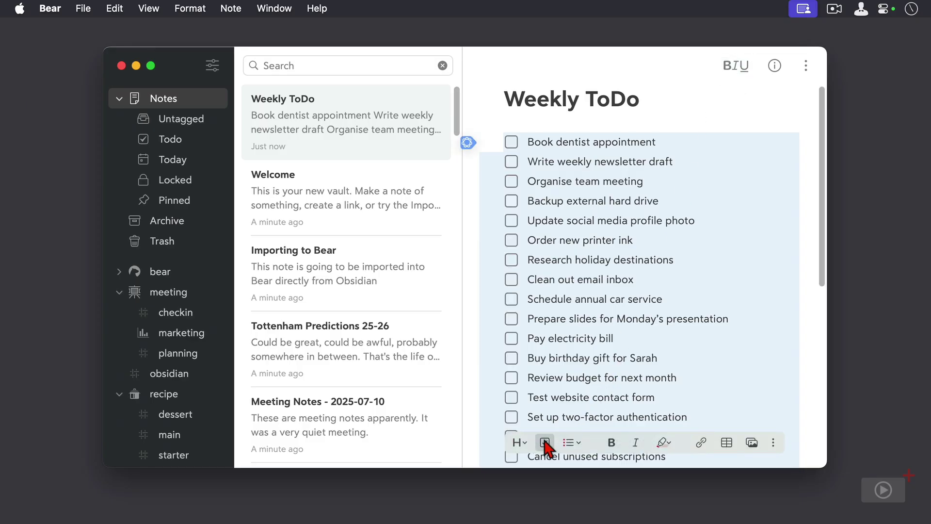
click(686, 103)
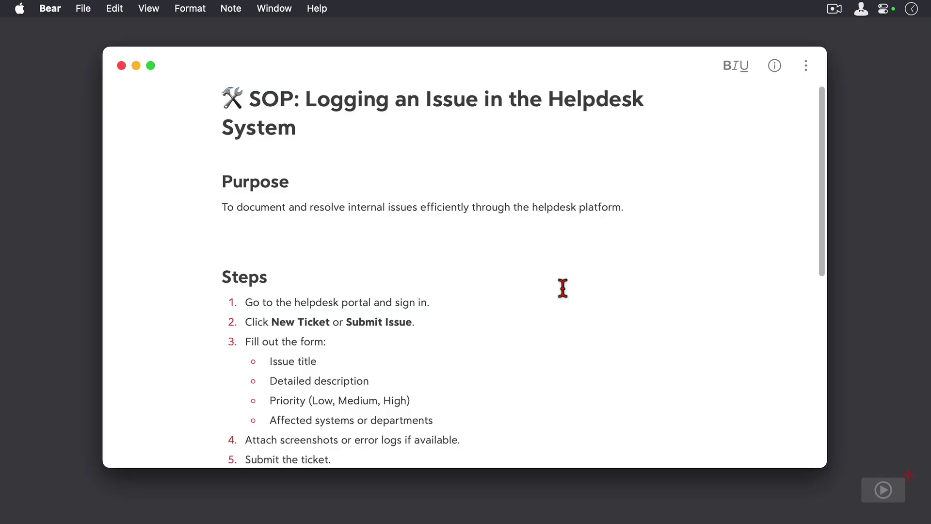
Step: Insert a Note callout below Purpose stating 'It's important to have a purpose for all SOPs'
click(257, 234)
text(>)
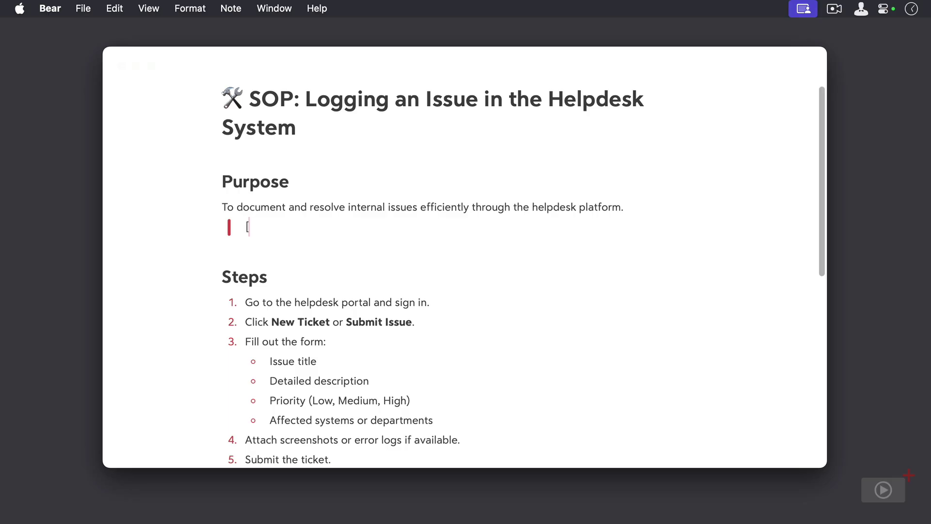
text( [!)
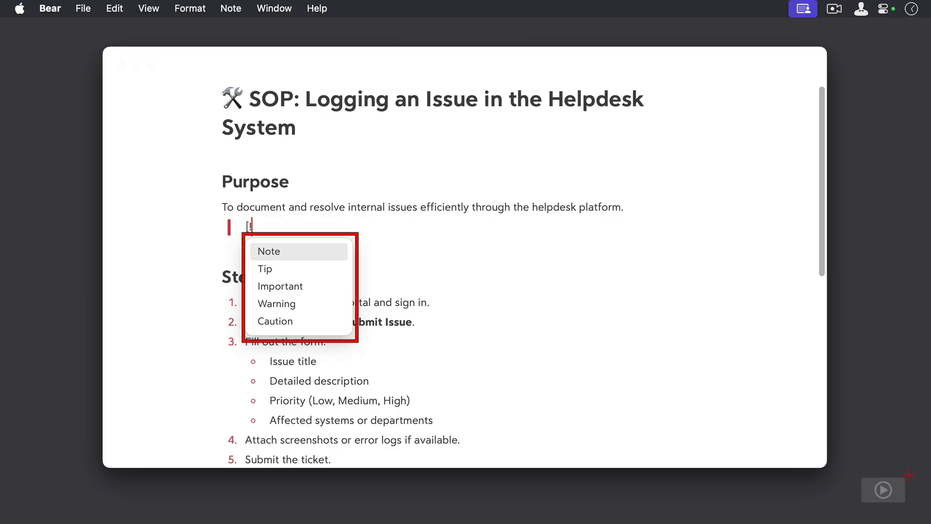
key(Down)
key(Down)
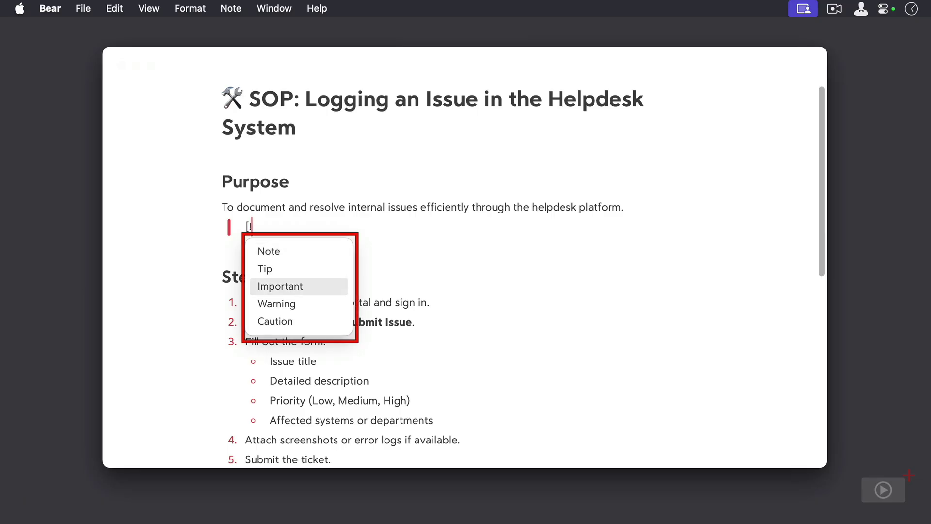
key(Down)
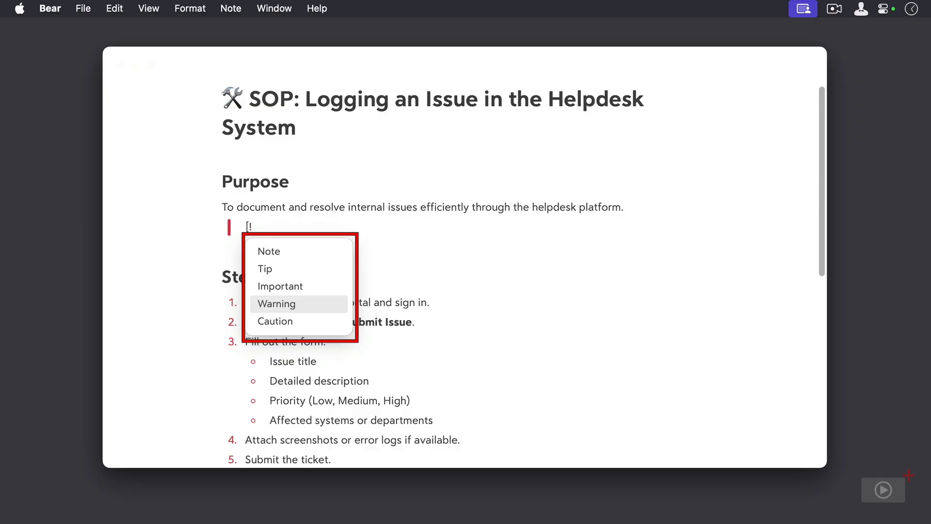
key(Down)
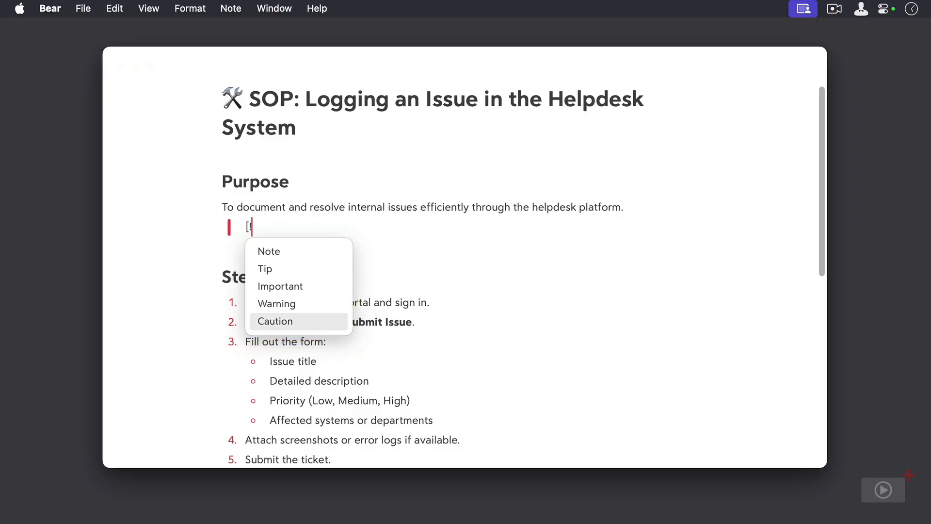
key(Up)
key(Up)
key(Up)
key(Up)
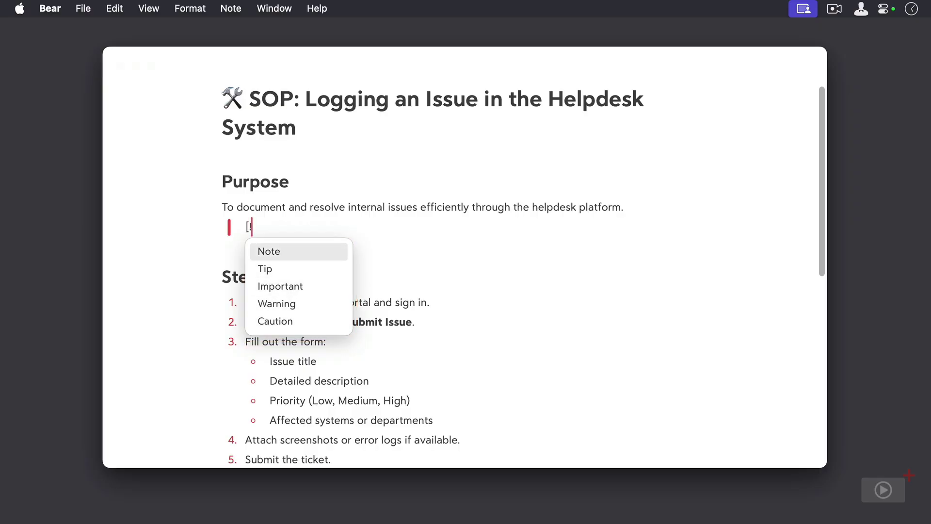
key(Return)
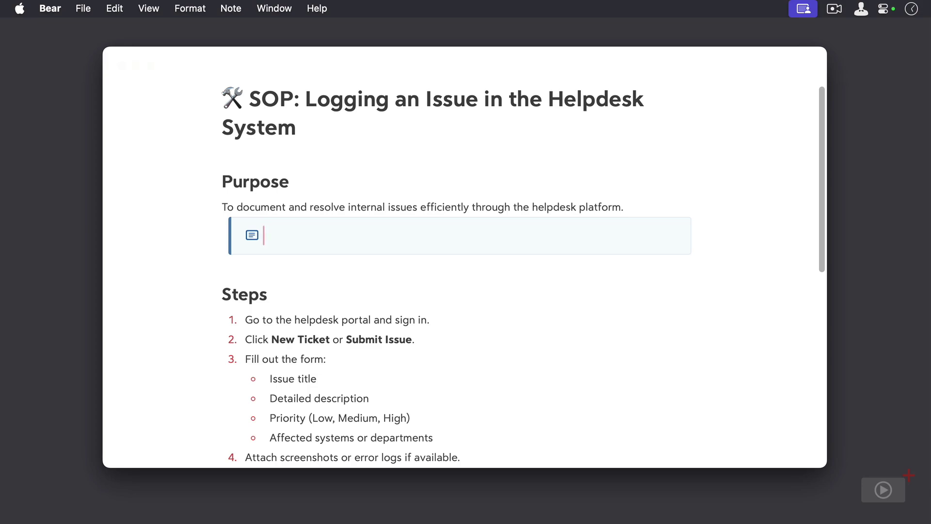
text(It's important to have a pur)
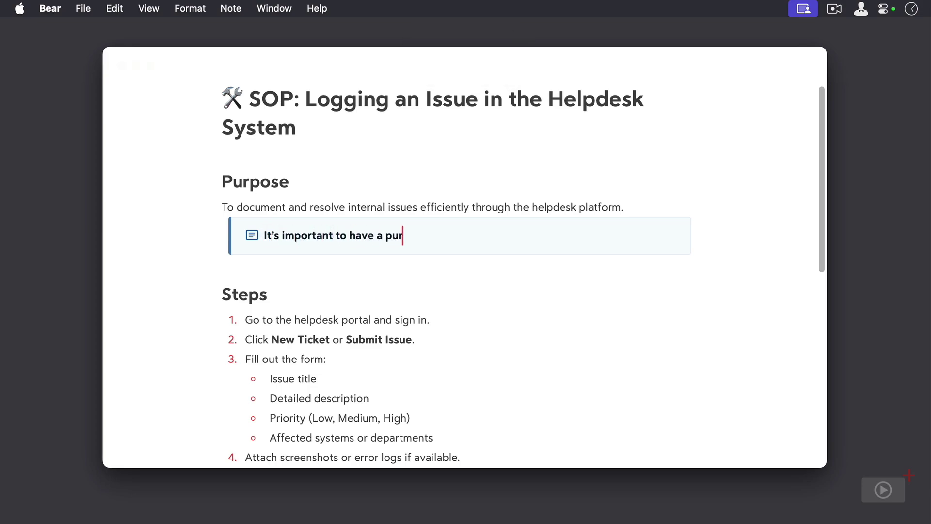
text(pose for all SOPs)
key(Return)
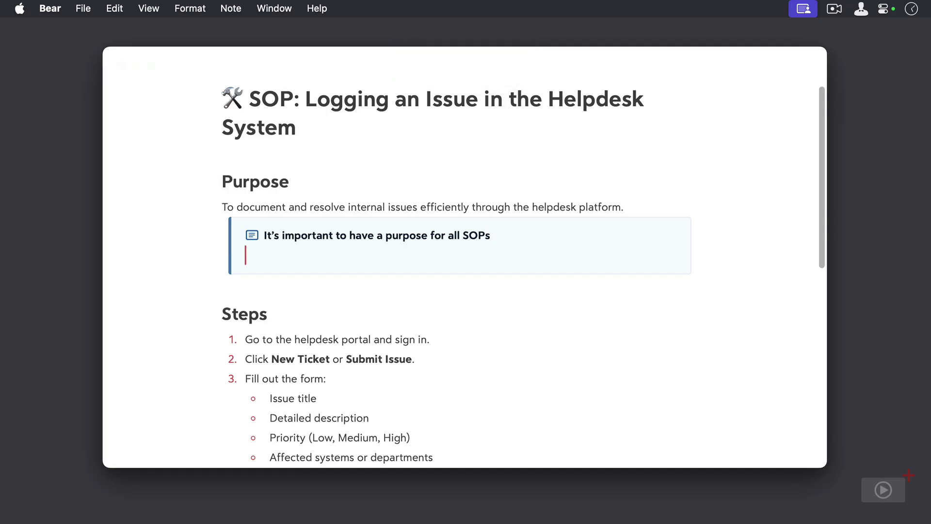
key(Return)
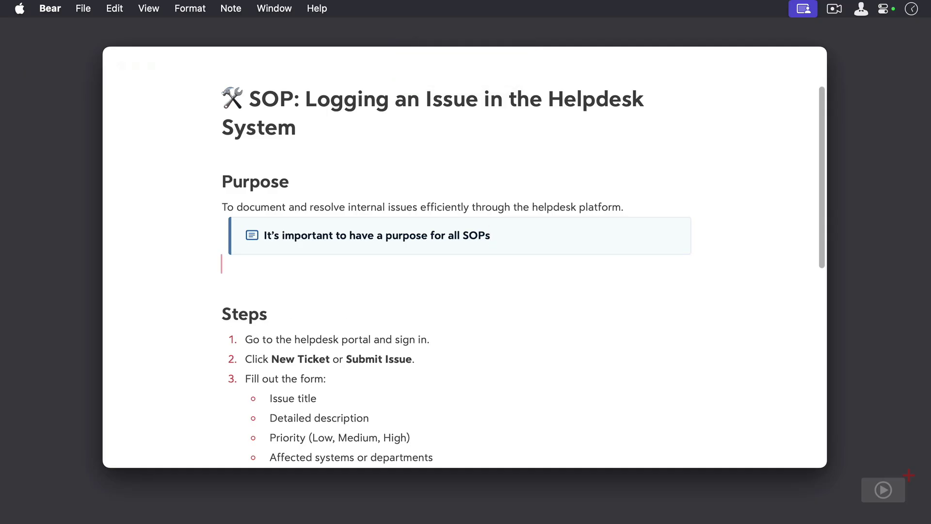
Step: Insert a Tip callout under step 1: 'Be sure to bookmark the helpdesk portal for future reference'
click(451, 345)
key(Return)
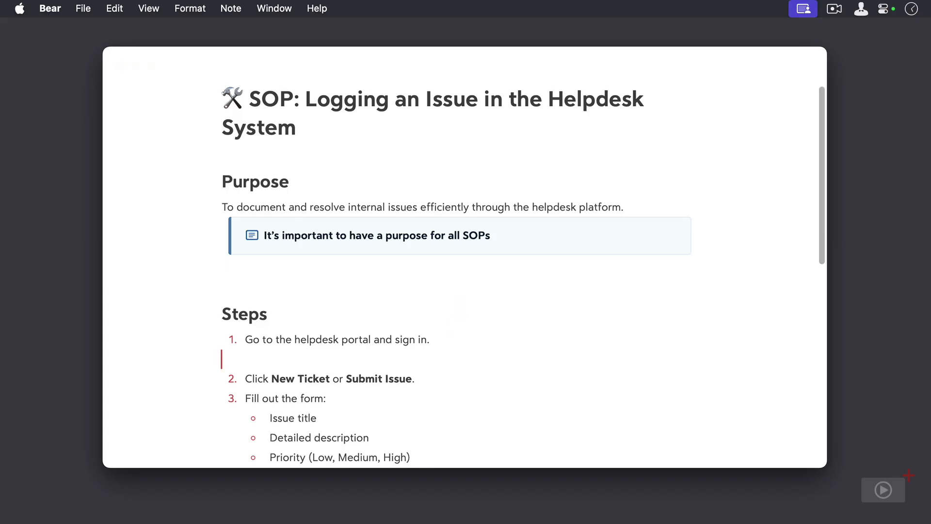
text(>)
text([)
text(!)
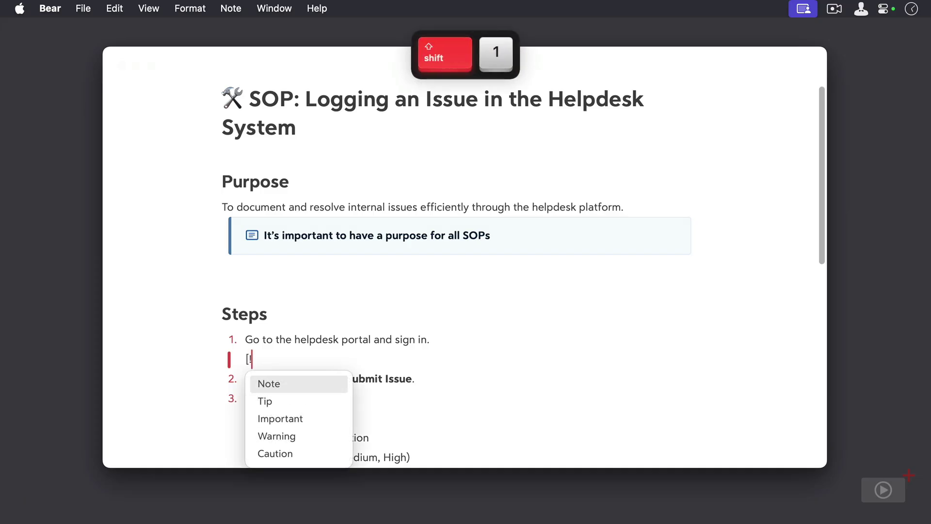
key(Down)
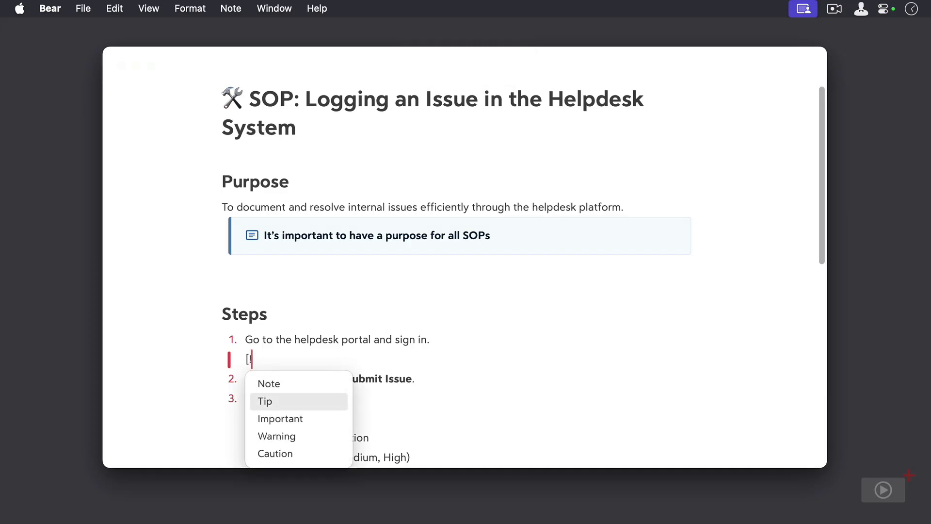
key(Return)
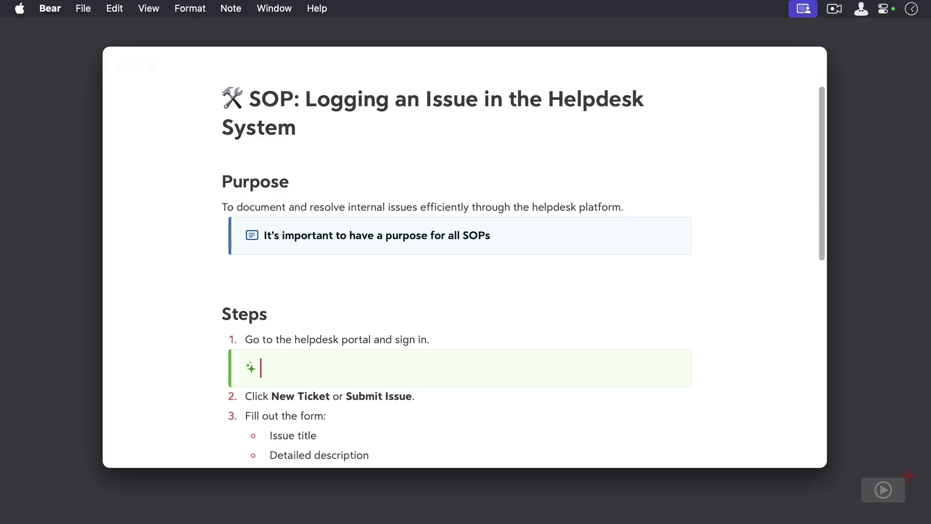
text(Be sure to bookmark the help)
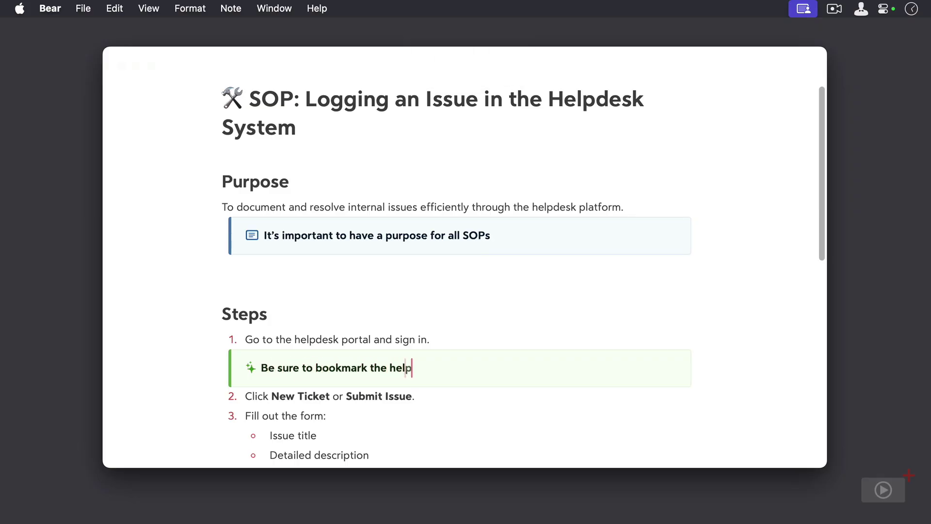
text(desk portal for future reference)
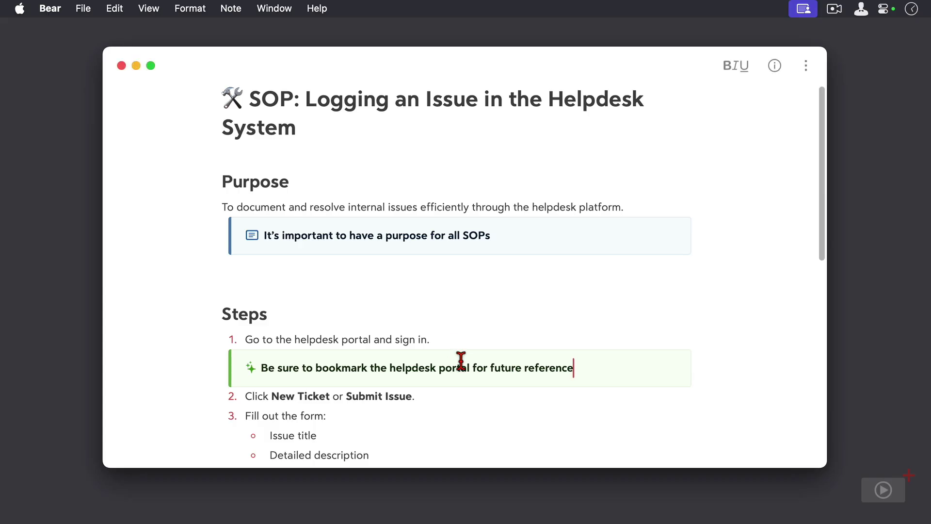
scroll(461, 361, down, 2)
scroll(461, 362, down, 5)
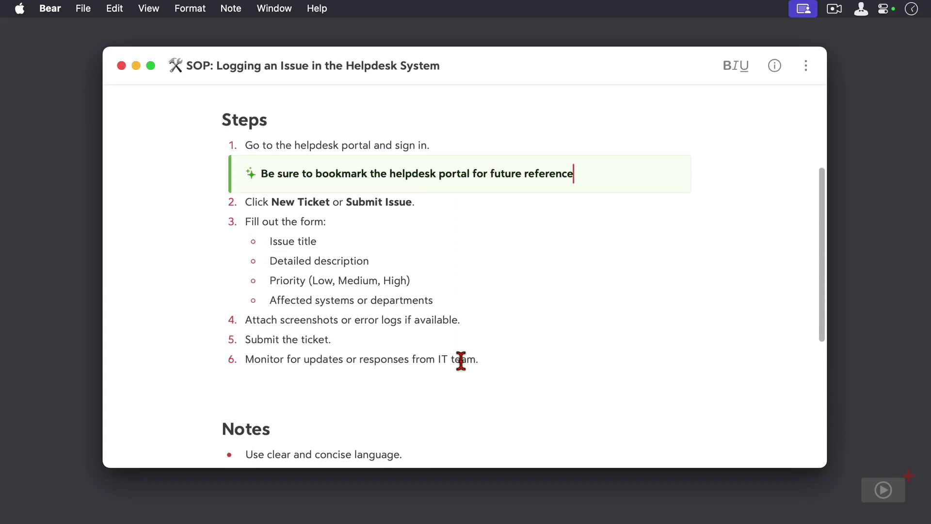
Step: Insert a Caution callout under step 4: 'Be sure not to include any personal information in the screenshot'
click(480, 316)
key(Return)
key(Return)
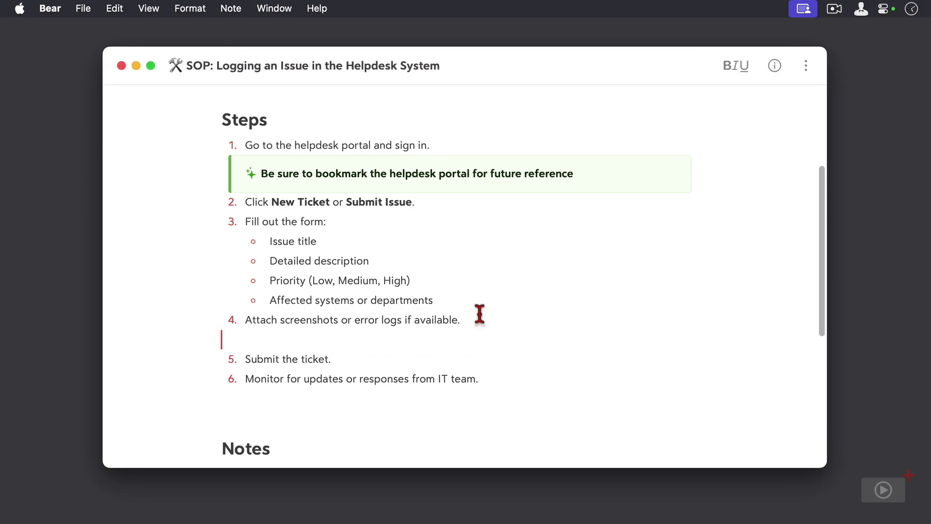
click(189, 11)
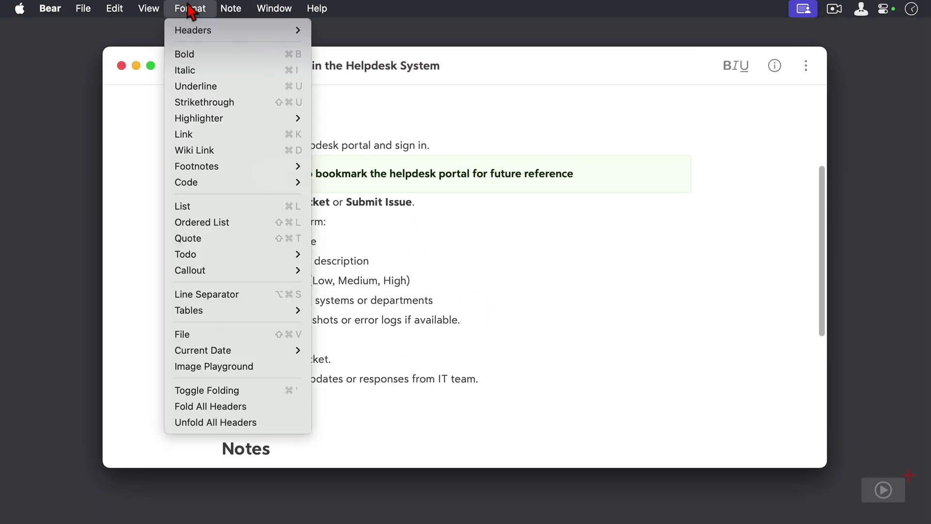
mouse_move(224, 270)
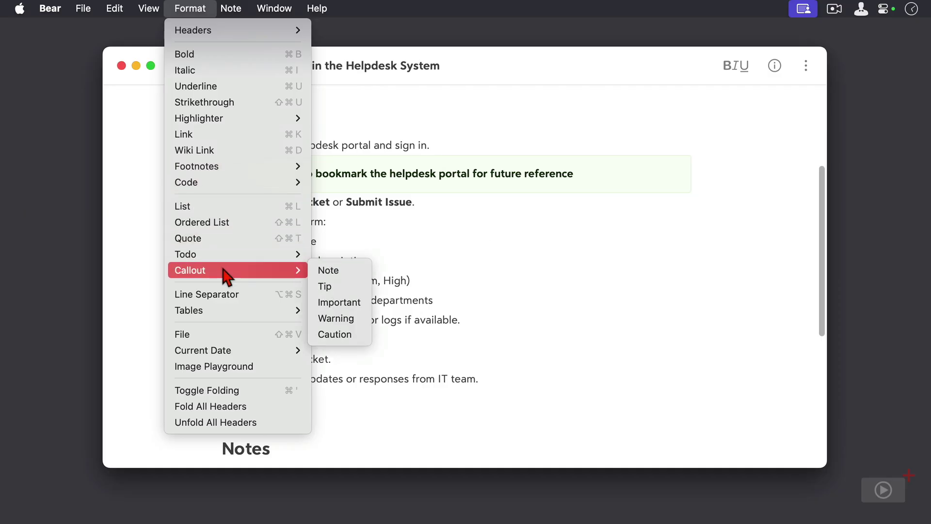
click(329, 336)
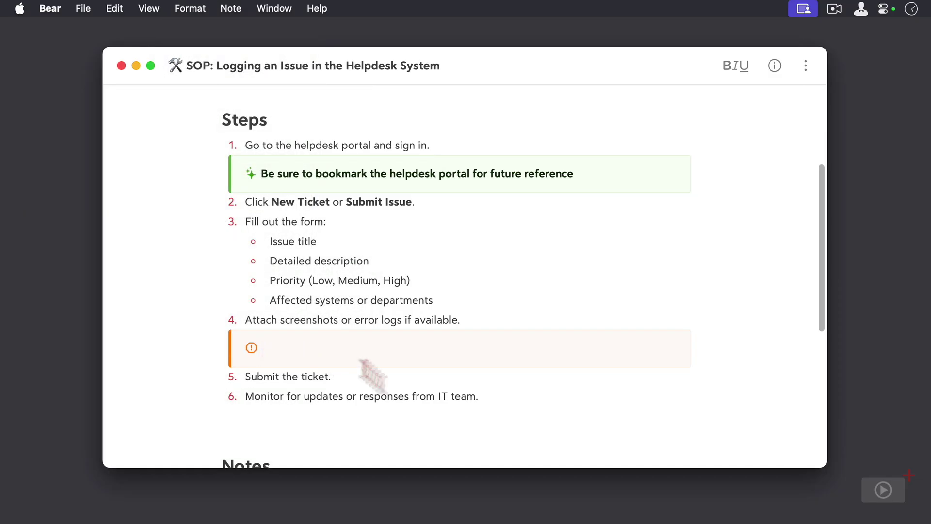
text(Be sure not to include any personal)
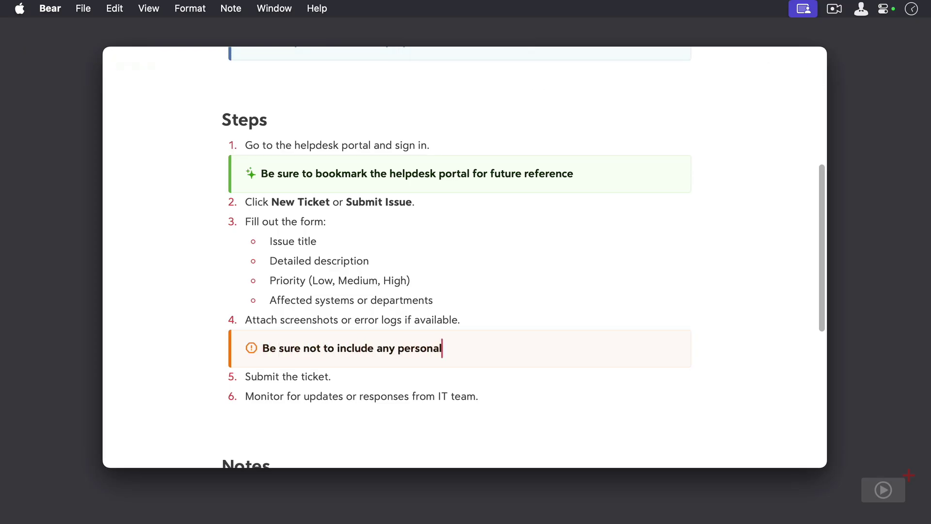
text( information in the screenshot)
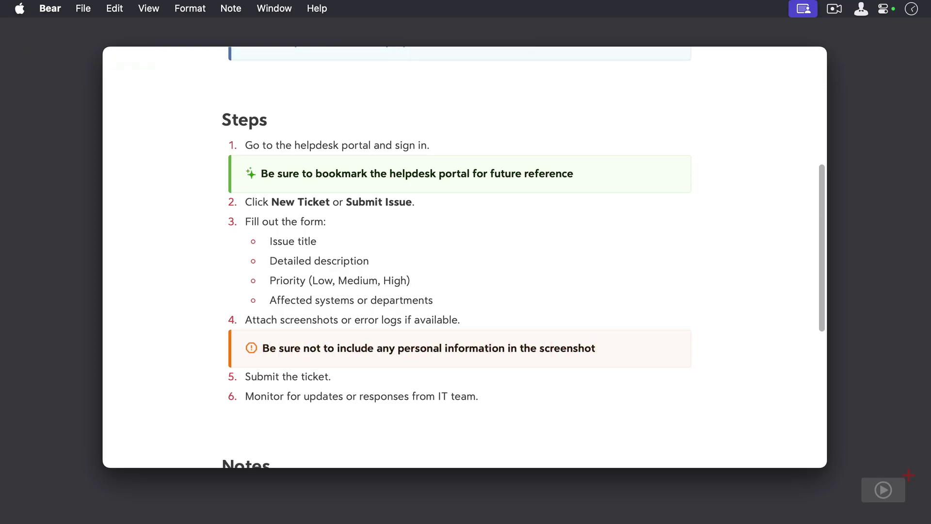